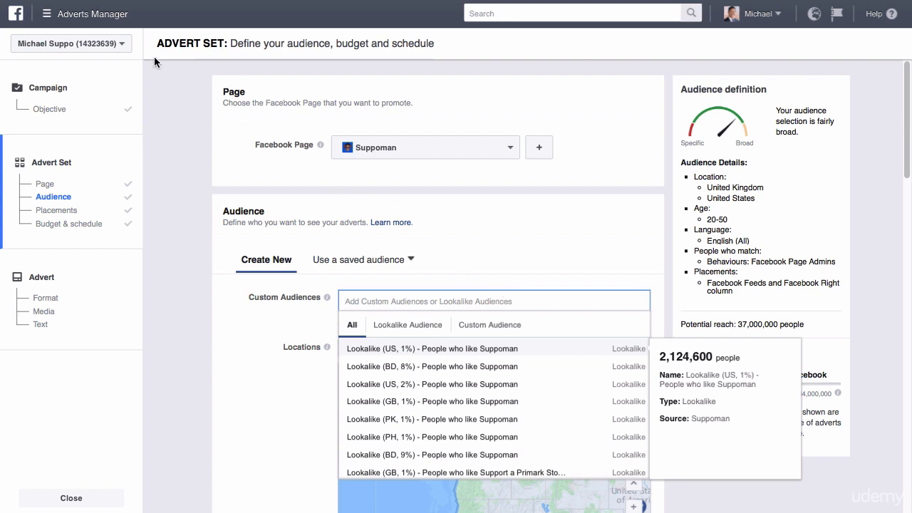
Step: Leave the advert set and open the Audiences page from the full list of tools
click(52, 18)
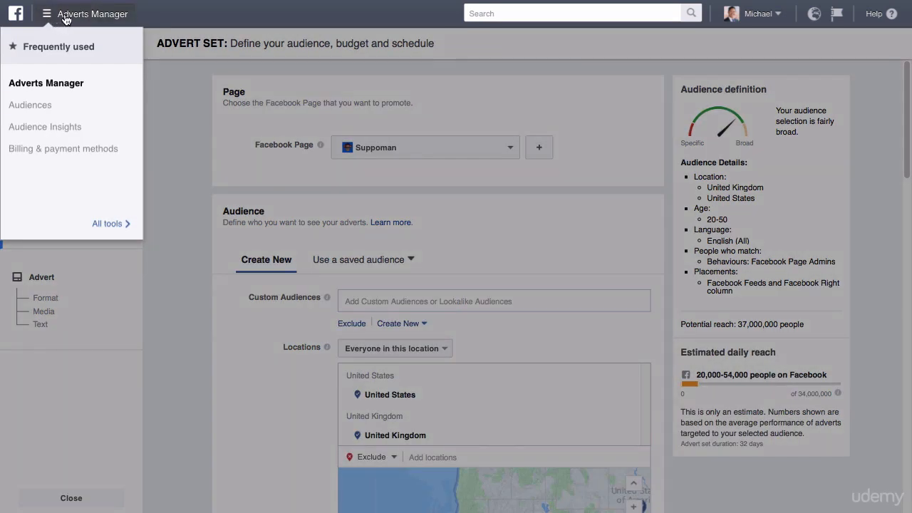
click(107, 223)
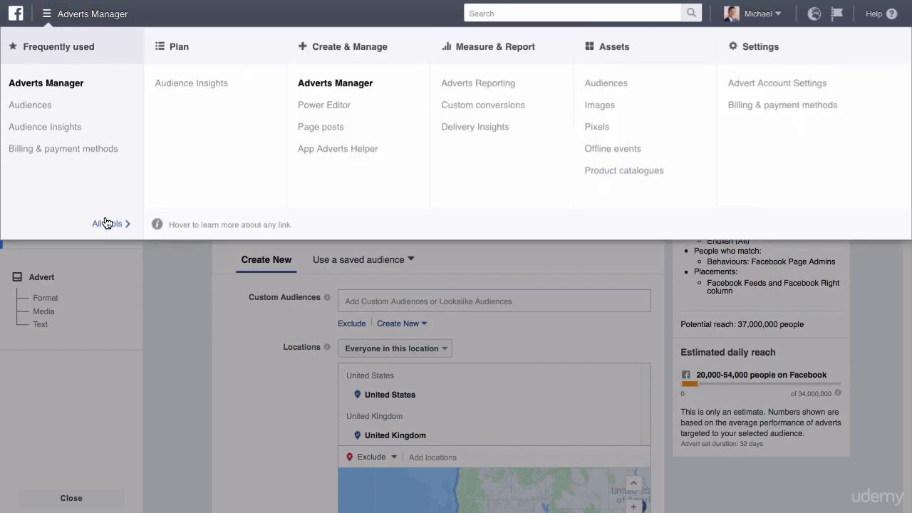
click(606, 83)
key(Return)
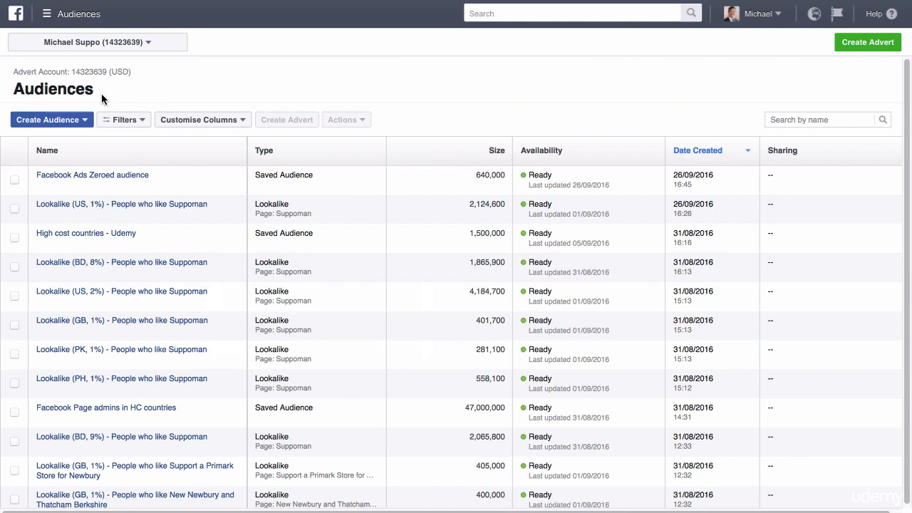
Step: Start a custom audience from Facebook video engagement, using people who viewed at least 10 seconds of your video
click(62, 121)
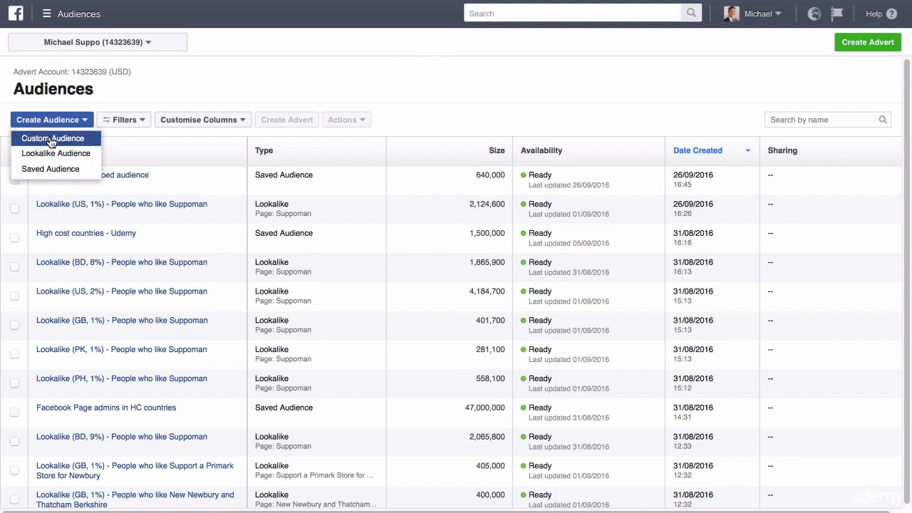
click(42, 138)
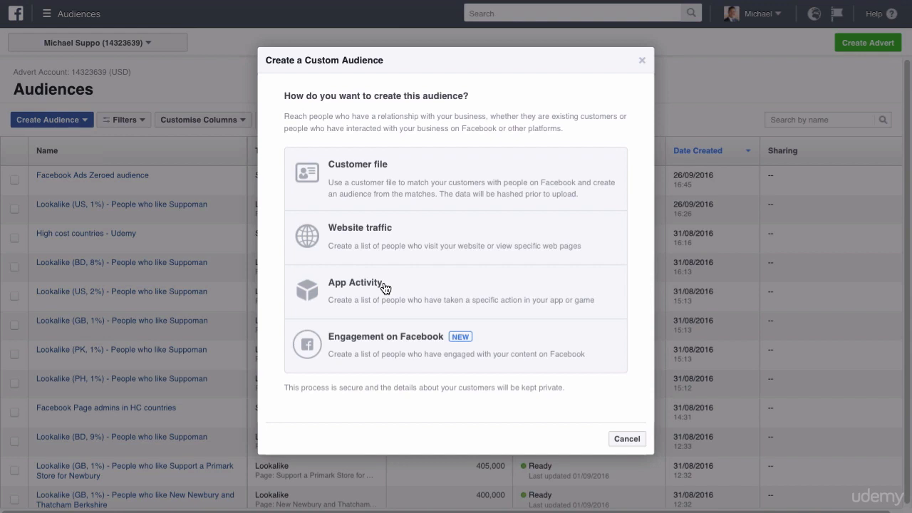
click(394, 336)
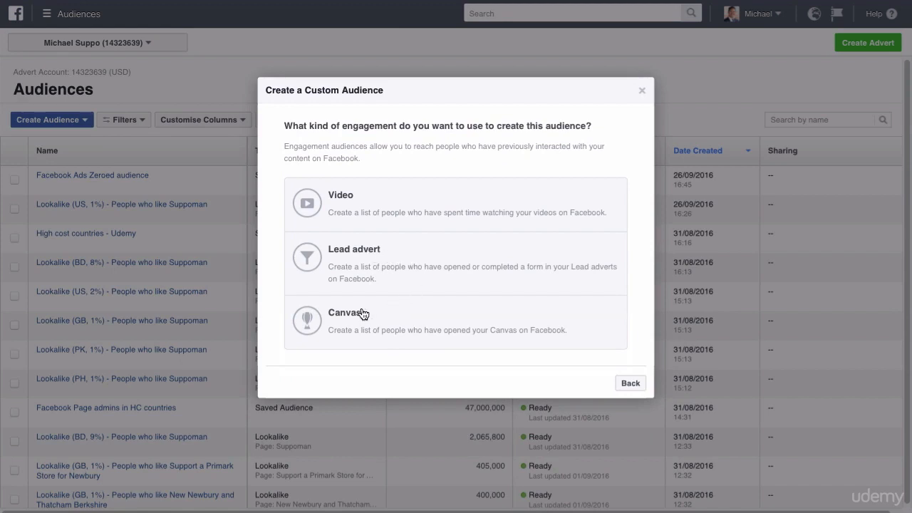
click(365, 209)
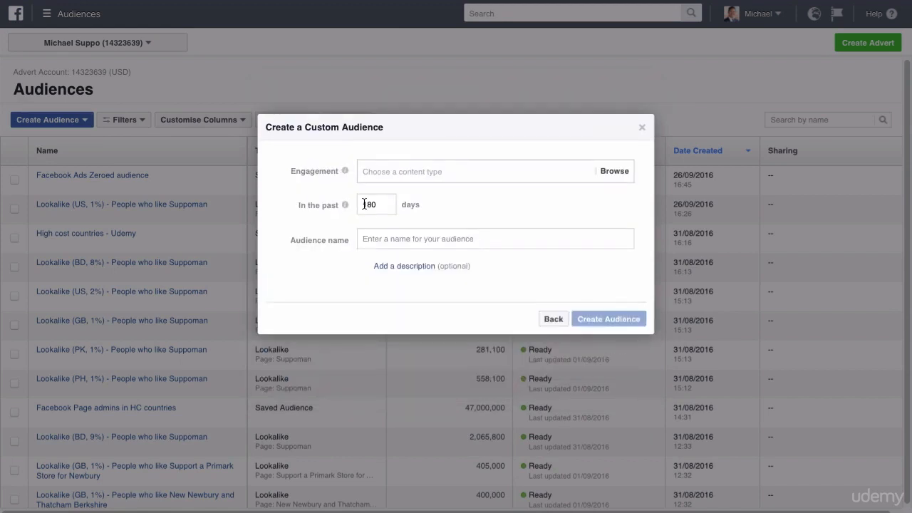
click(406, 173)
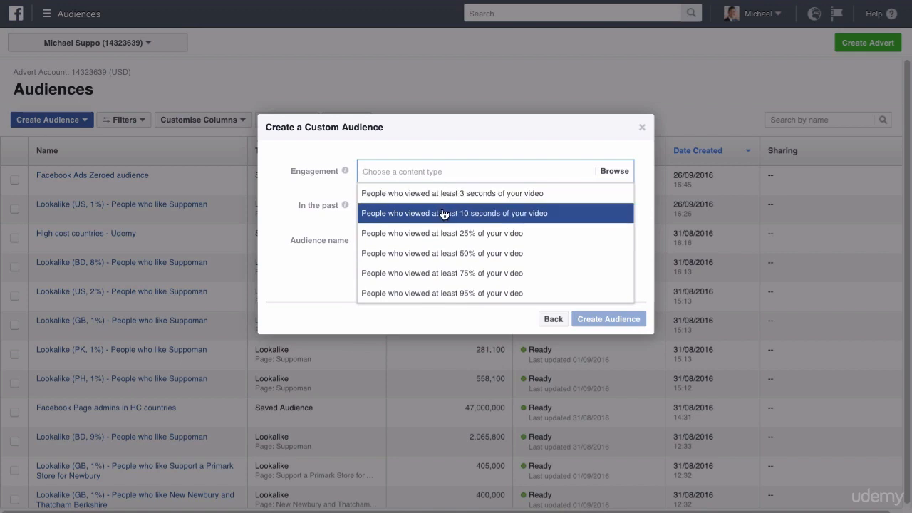
click(493, 211)
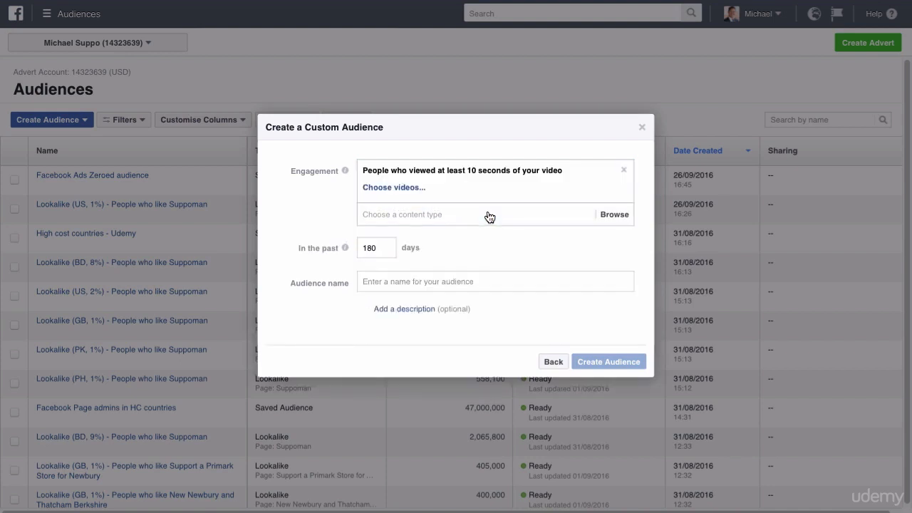
Step: Choose the "Population count" video from the Suppoman page as the engagement source
click(397, 188)
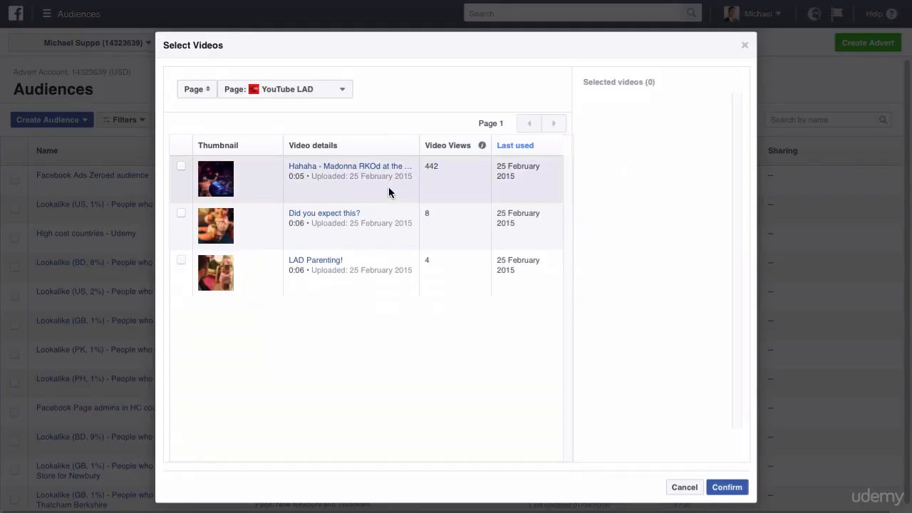
click(334, 97)
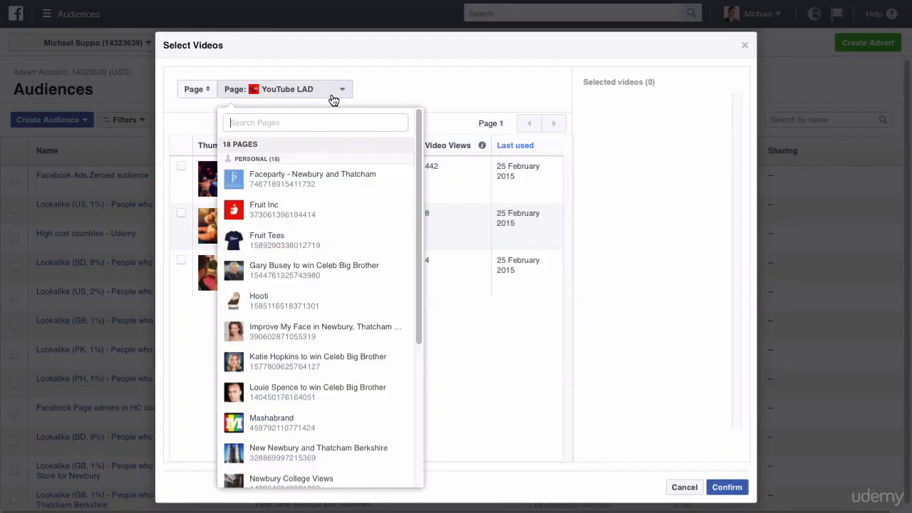
drag(418, 236, 418, 377)
click(328, 356)
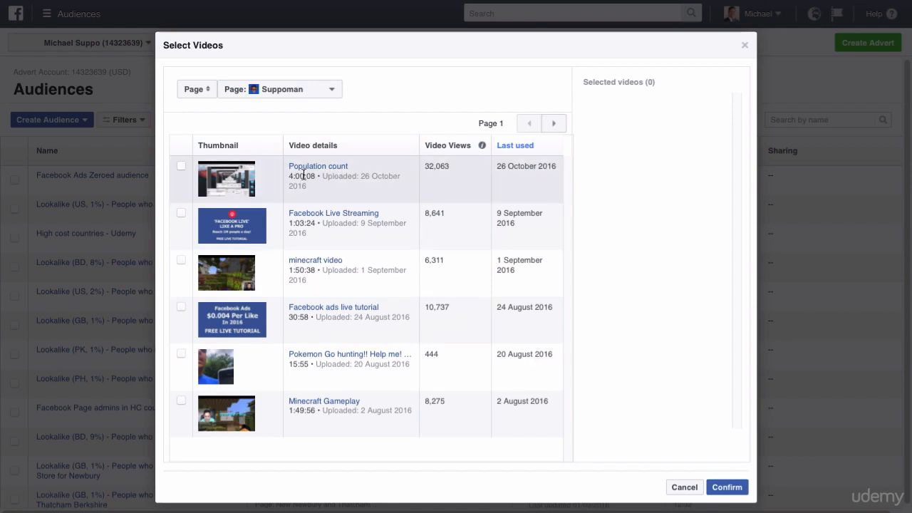
click(181, 165)
click(726, 487)
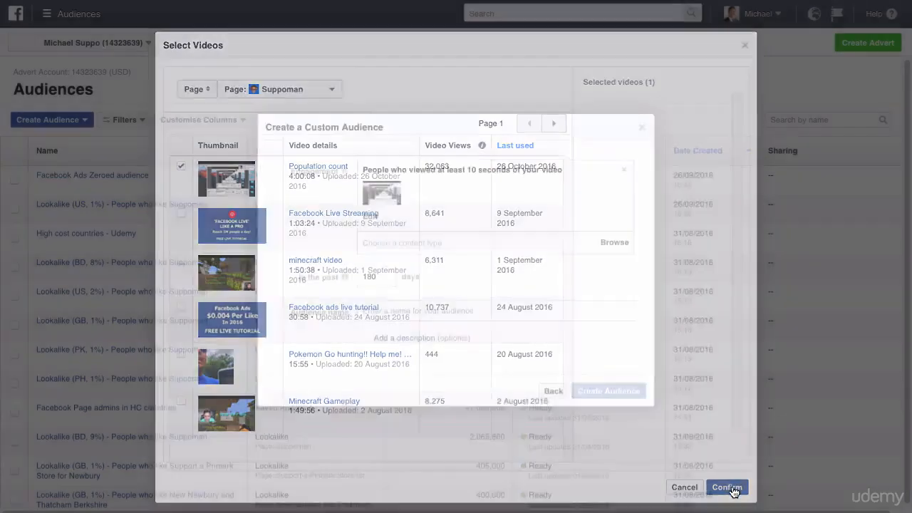
Step: Set the period to the past 3 days, create the audience as "10 second viewers" and close the follow-up dialog
double_click(355, 278)
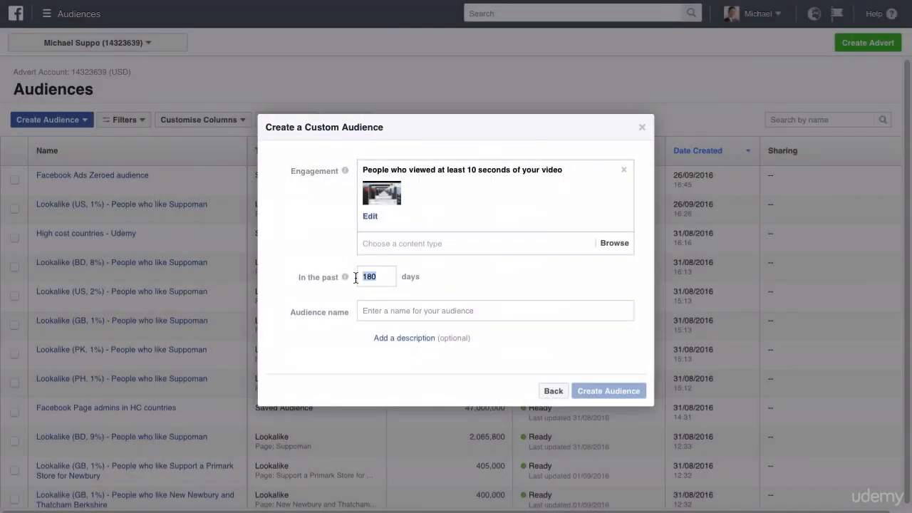
text(2)
key(BackSpace)
text(3)
click(406, 311)
text(10 second viewe)
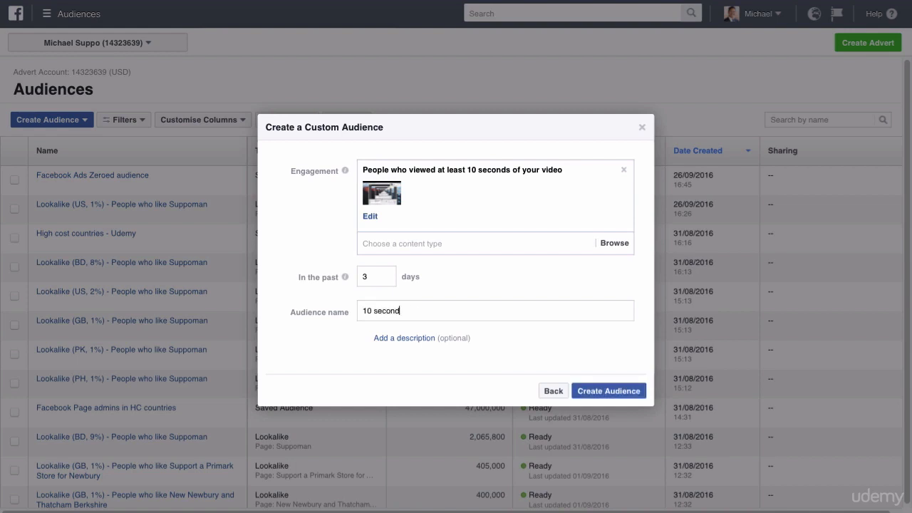
text(rs)
click(598, 396)
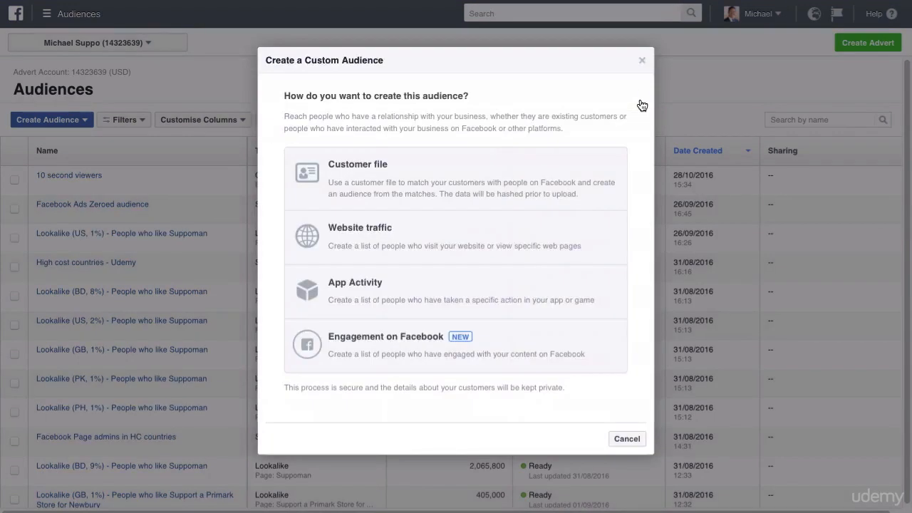
click(643, 64)
Step: Start a lookalike audience with the Suppoman page as its source
click(57, 119)
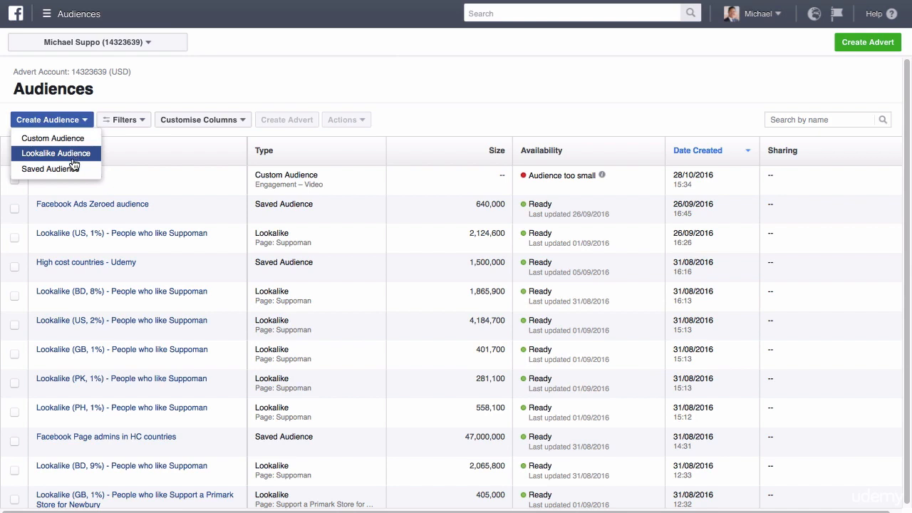
mouse_move(111, 300)
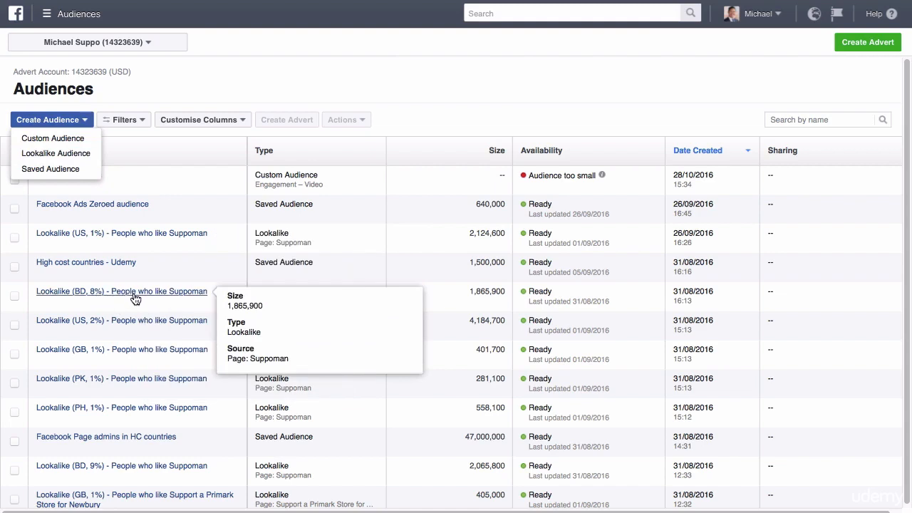
mouse_move(134, 323)
click(80, 153)
click(340, 117)
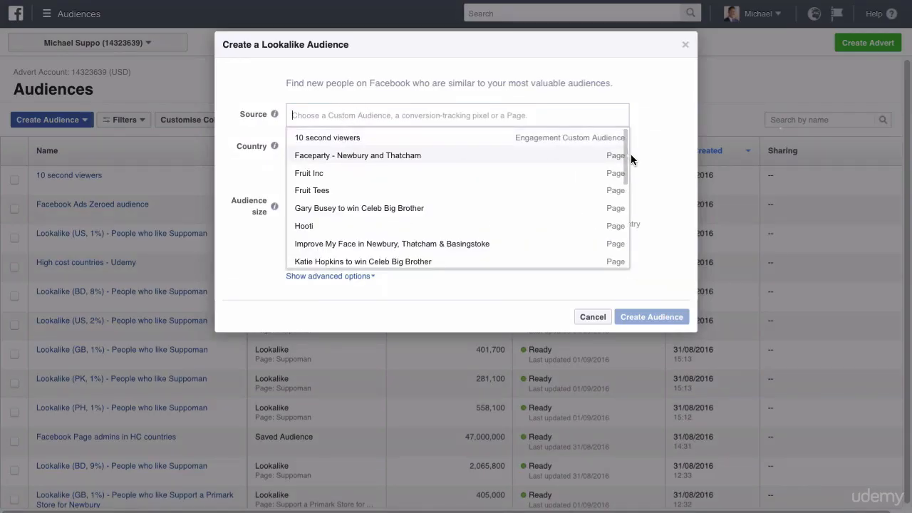
drag(625, 145, 621, 235)
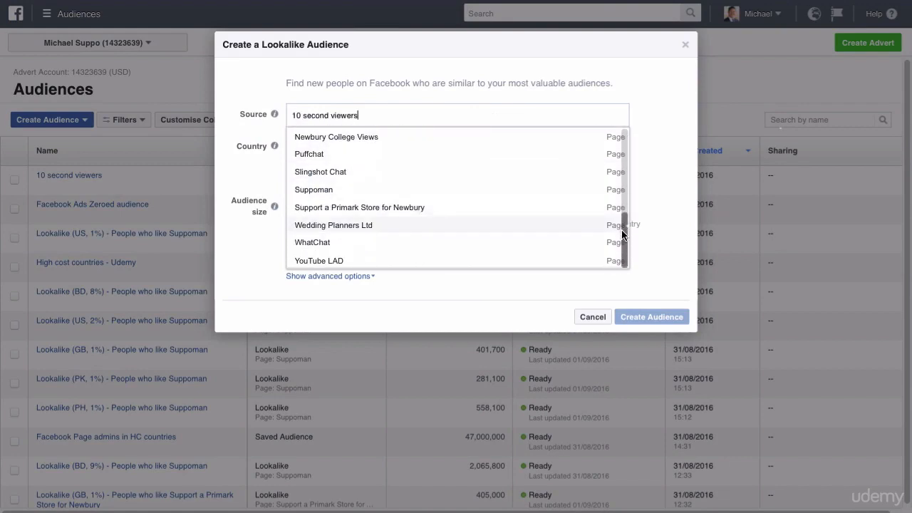
click(476, 193)
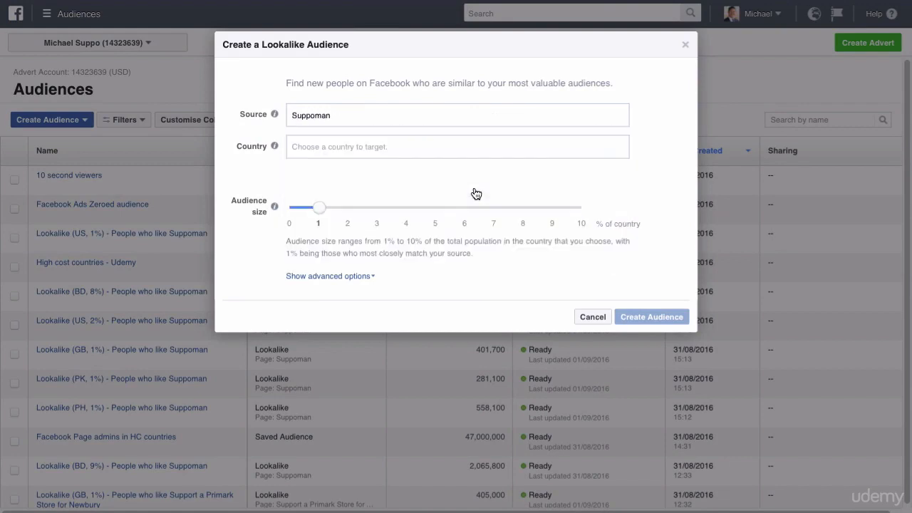
Step: Set the lookalike audience's target country to United States (US)
drag(362, 147, 276, 143)
click(359, 148)
drag(360, 148, 240, 147)
text(United states)
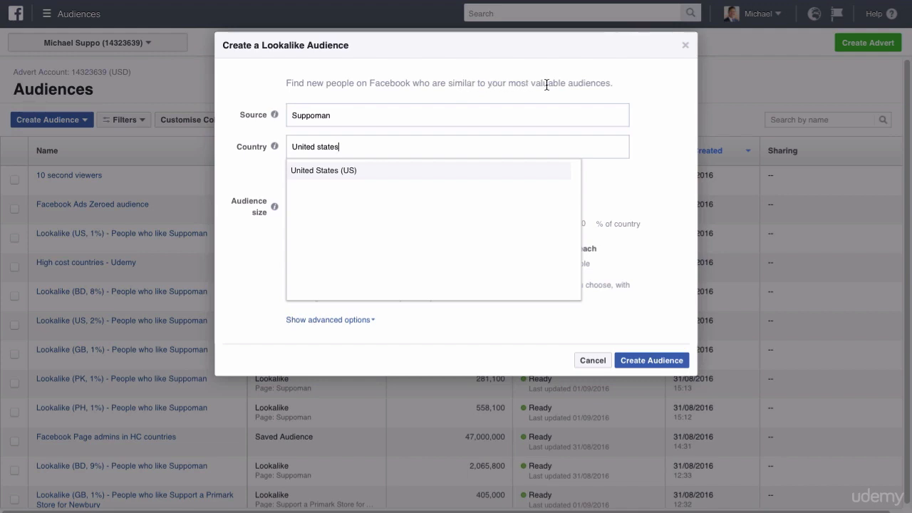
click(335, 175)
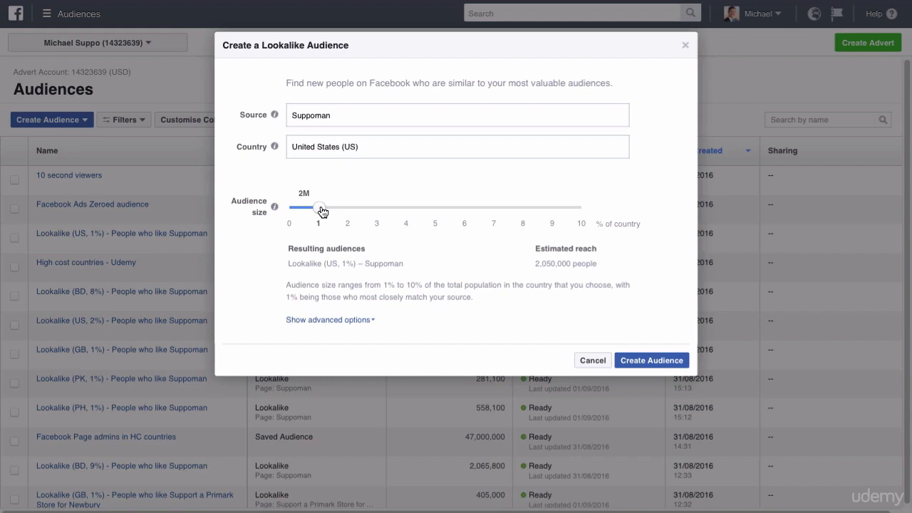
click(361, 147)
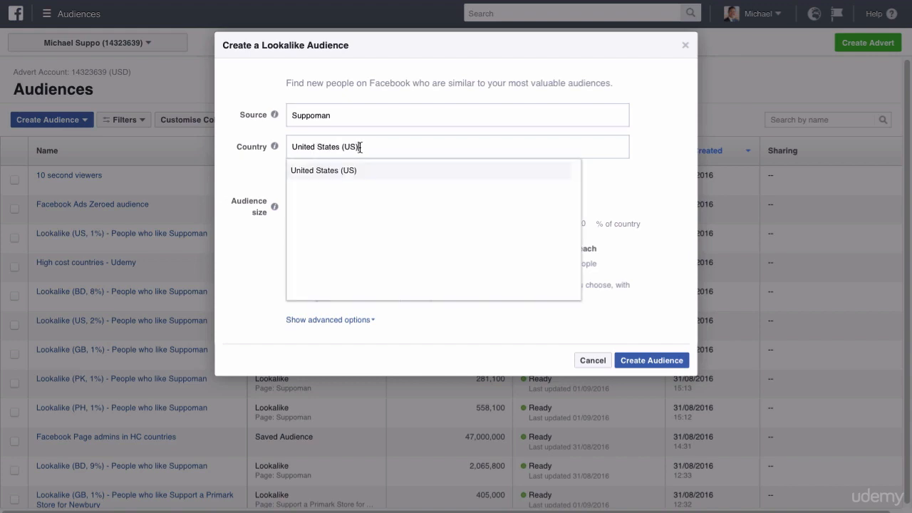
drag(360, 148, 303, 147)
click(608, 192)
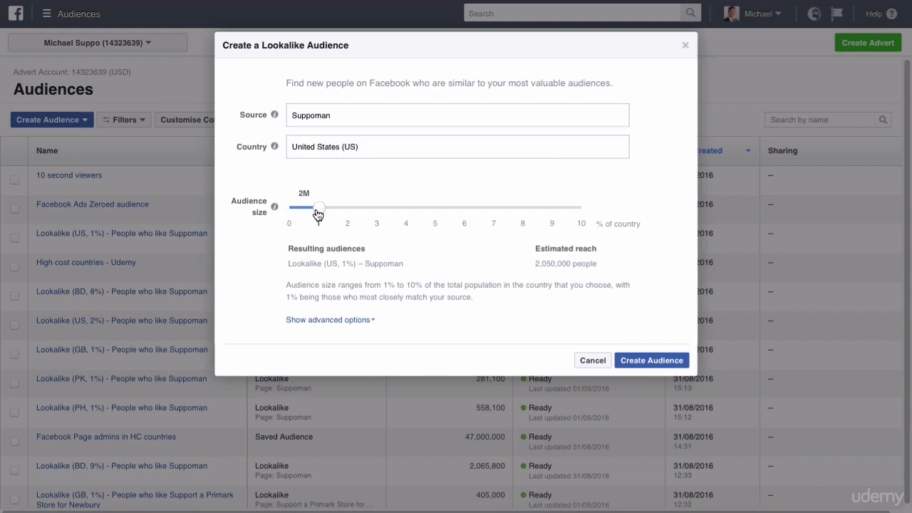
Step: Try an audience size of 3% of the country, then set it to 2%
mouse_move(318, 215)
mouse_down()
mouse_move(577, 212)
mouse_move(315, 212)
mouse_move(307, 222)
mouse_up()
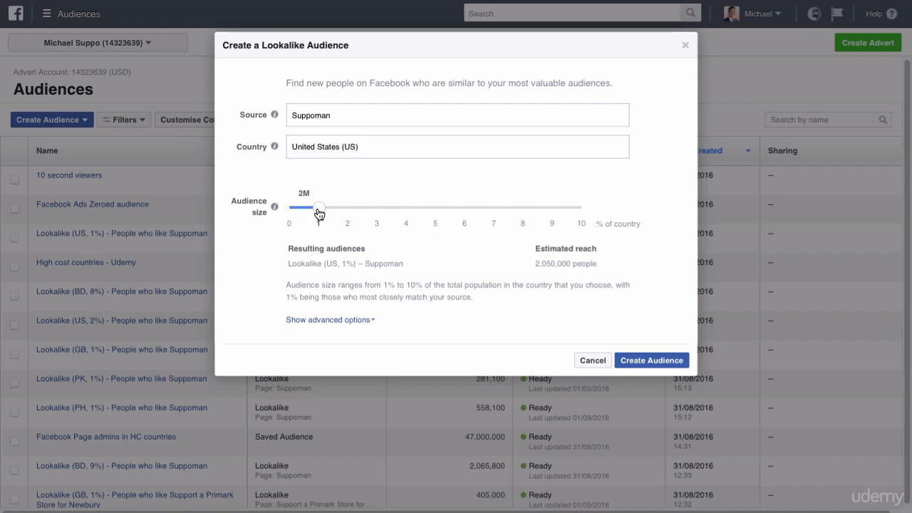
drag(320, 209, 379, 219)
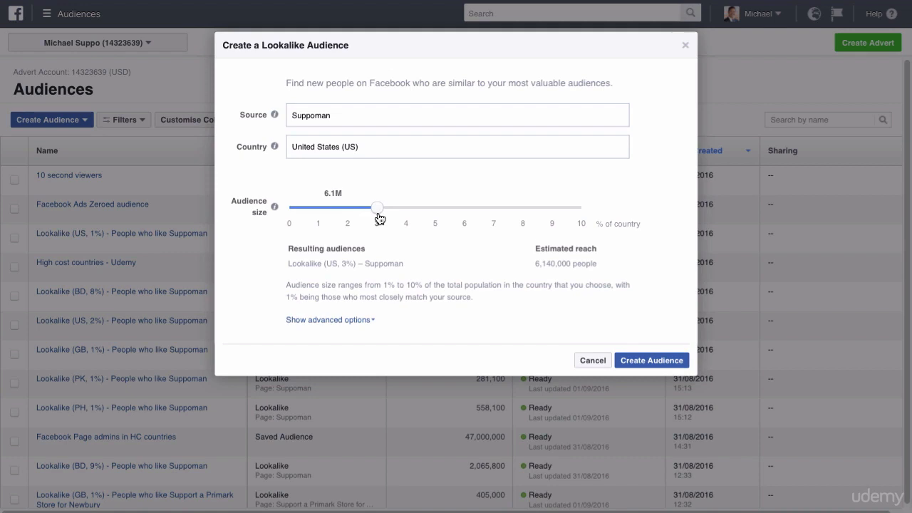
drag(379, 217, 364, 216)
Step: Set the target country to United Kingdom (GB) and create the lookalike audience
drag(355, 146, 290, 146)
text(united)
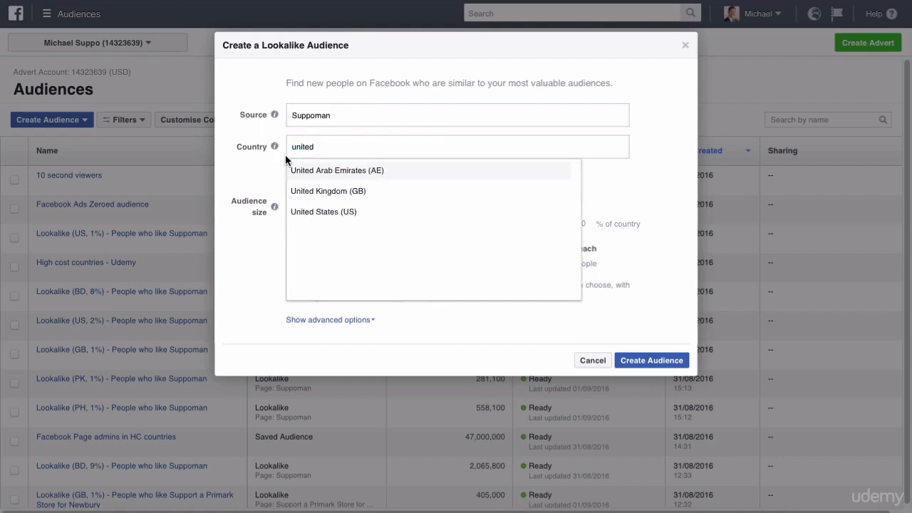
click(331, 192)
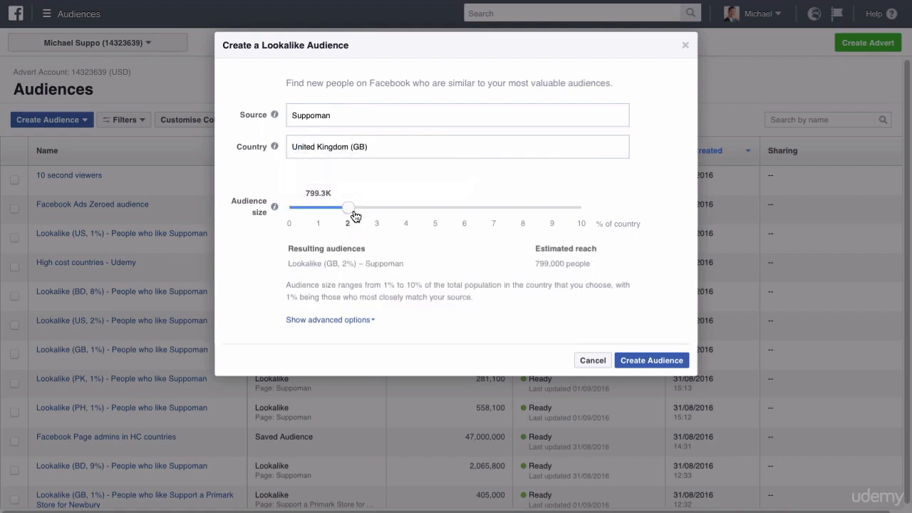
click(659, 365)
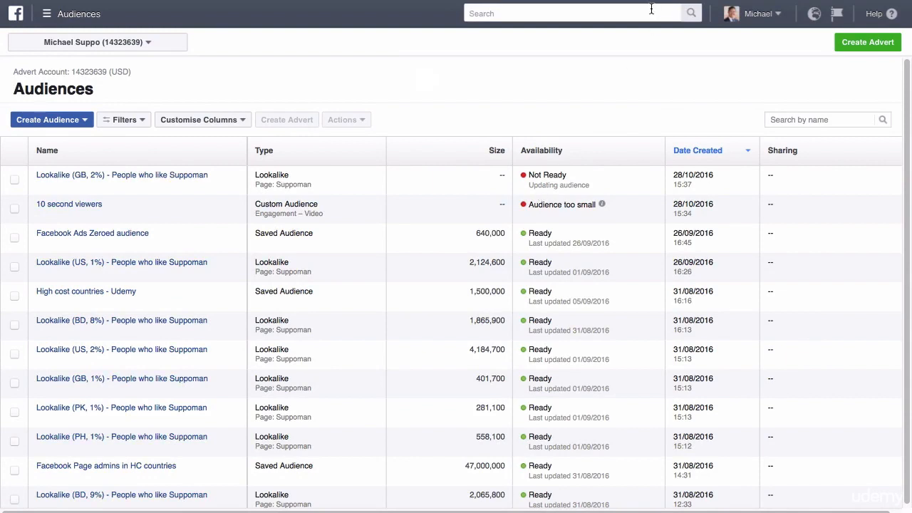
Step: Examine the size, type and availability of the new lookalike and "10 second viewers" audiences in the audience list
mouse_move(171, 178)
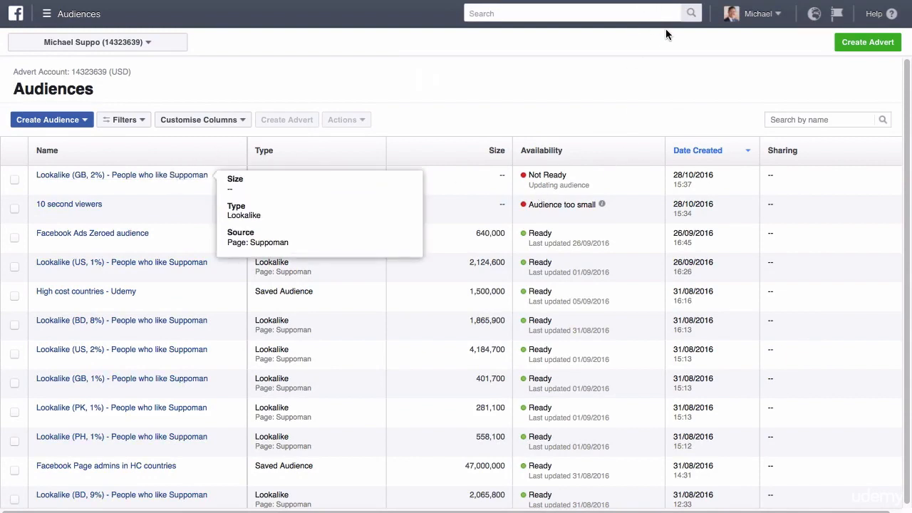
click(634, 0)
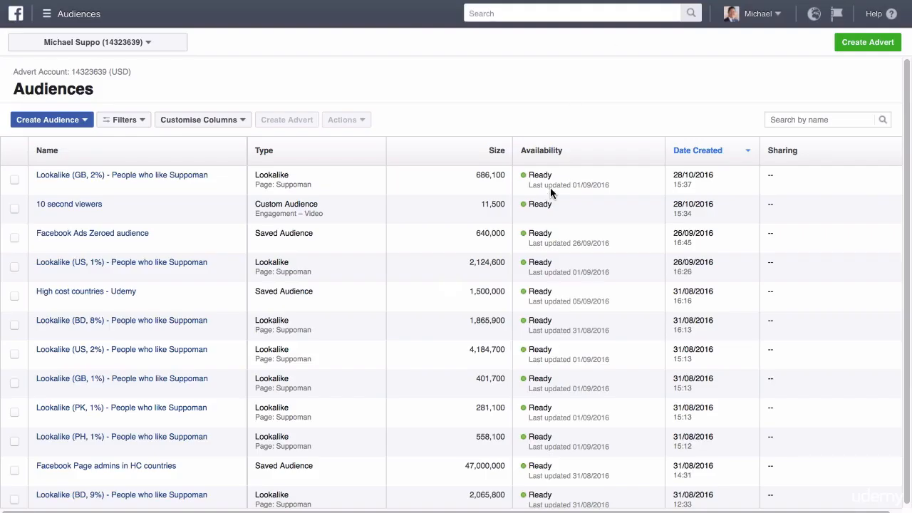
drag(558, 205, 463, 205)
click(84, 204)
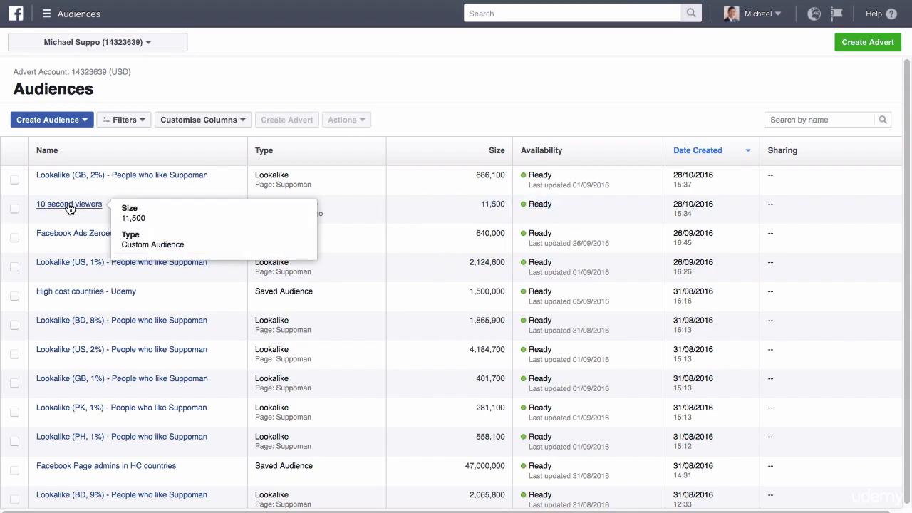
mouse_move(475, 206)
mouse_down()
mouse_move(547, 209)
mouse_move(481, 201)
mouse_up()
drag(555, 203, 530, 203)
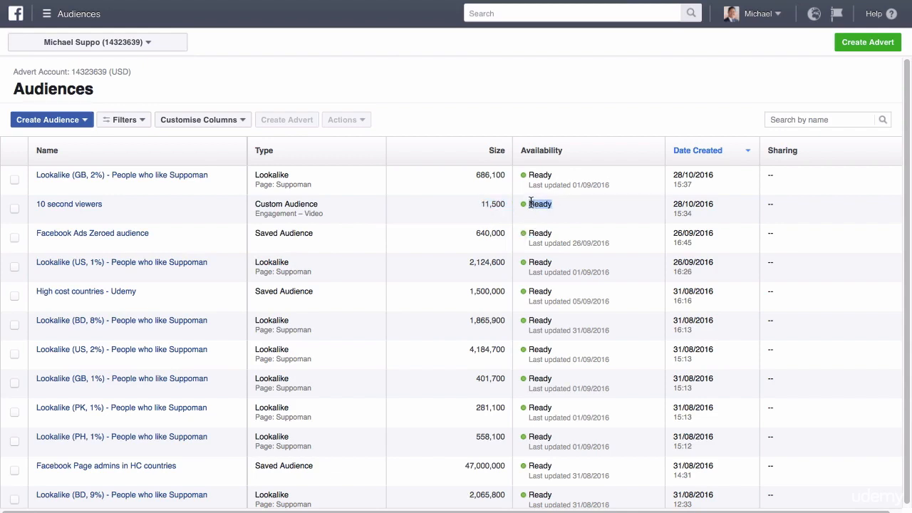
click(527, 114)
click(78, 122)
mouse_move(90, 205)
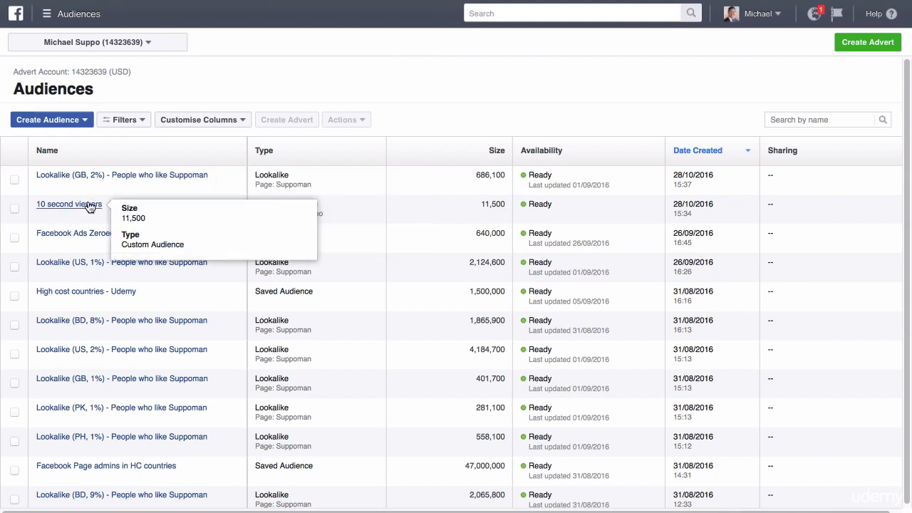
mouse_move(92, 265)
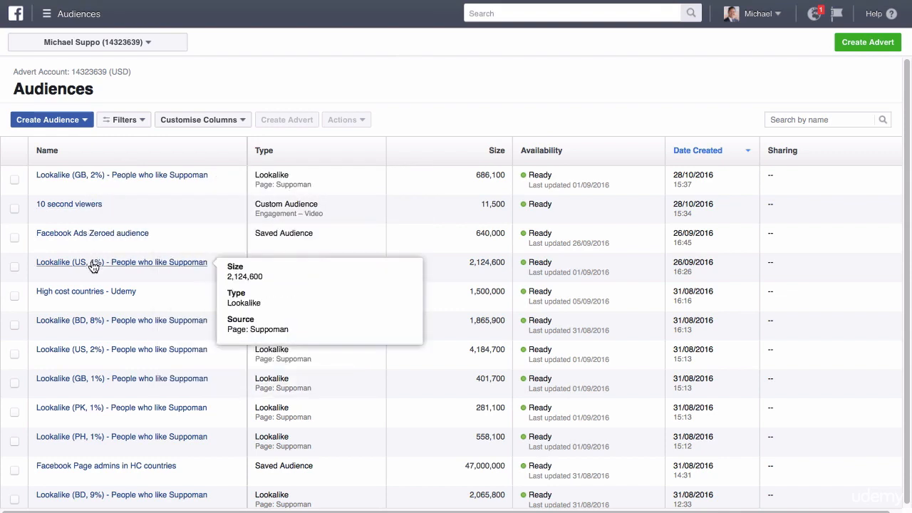